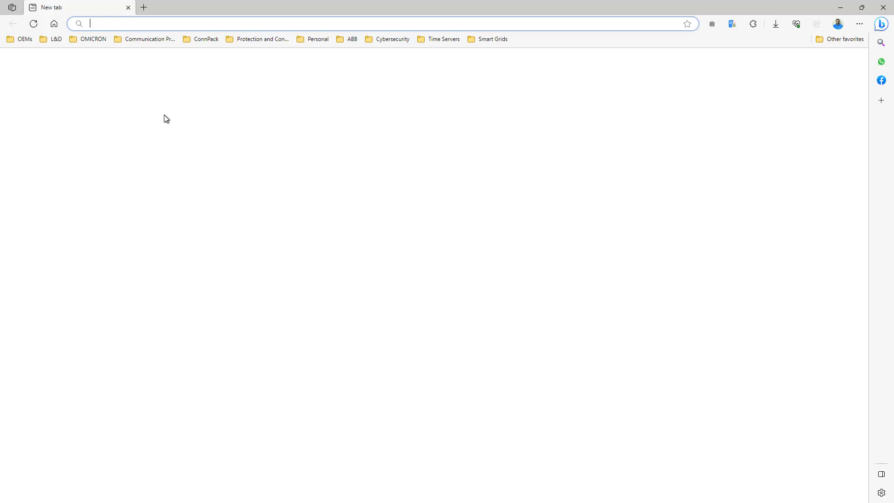
# Open the IEDScout product page on the OMICRON website and go to its download section.
pyautogui.click(206, 313)
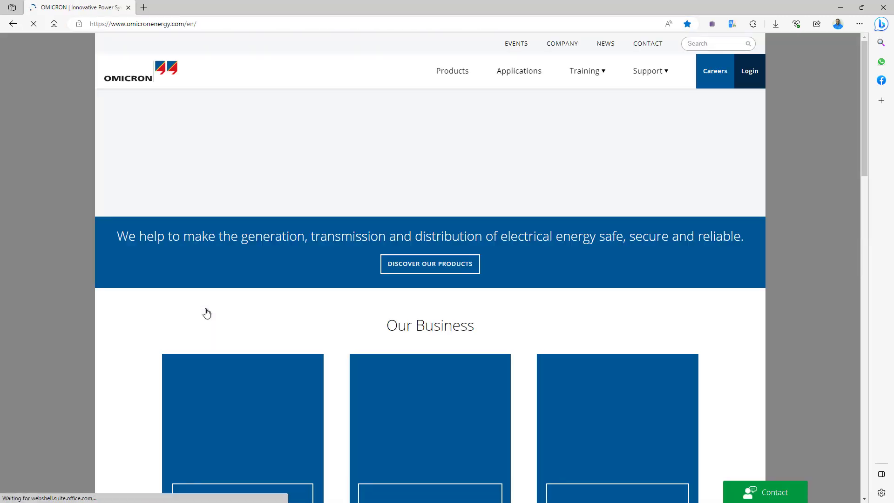
pyautogui.scroll(-20, 450, 339)
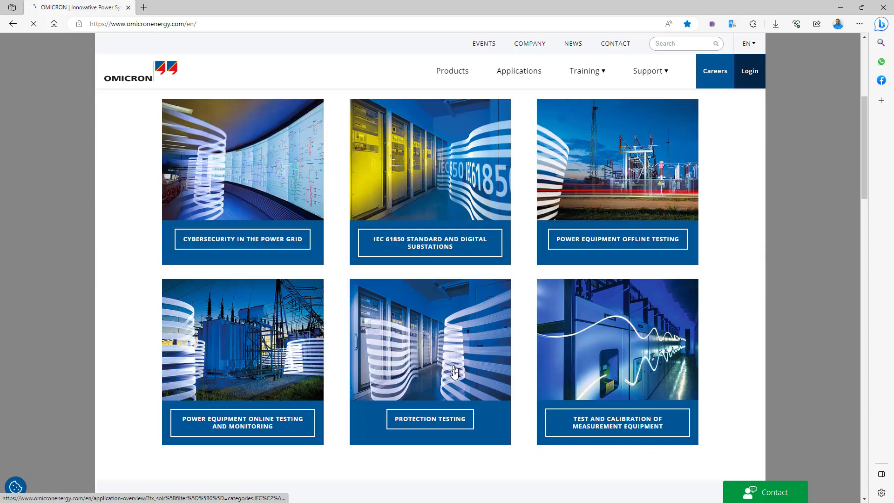
pyautogui.scroll(-10, 450, 389)
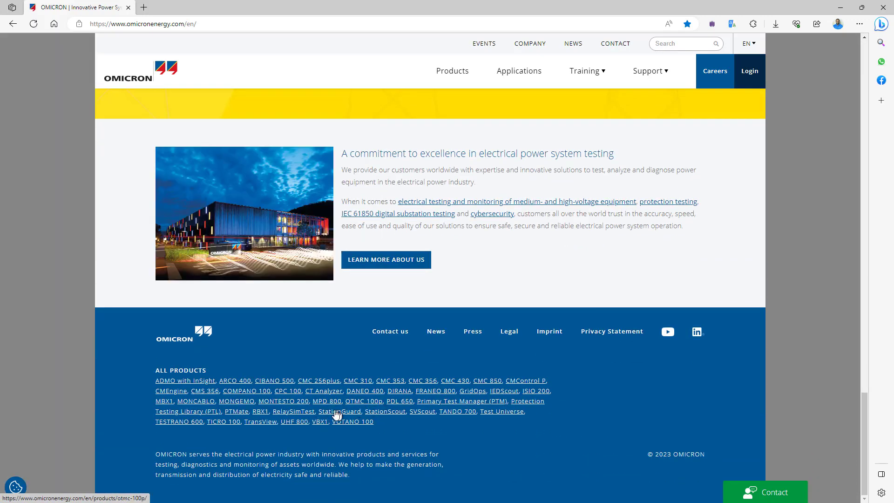
pyautogui.click(505, 396)
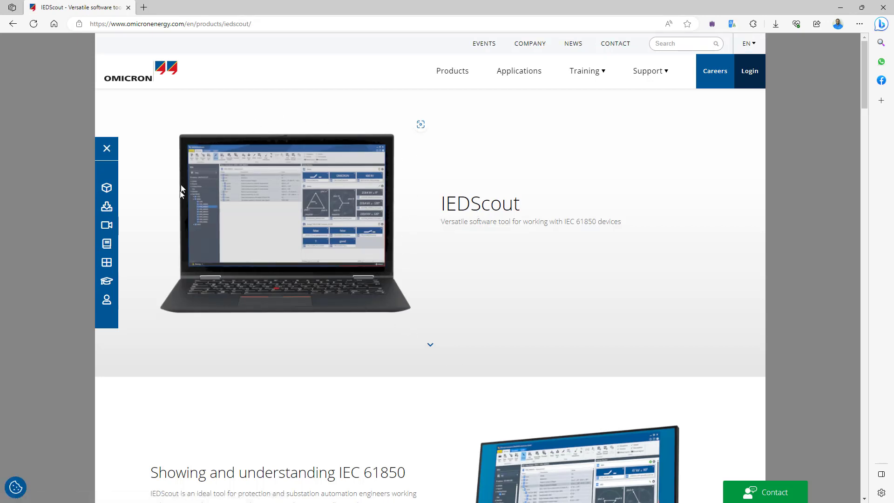
pyautogui.click(106, 207)
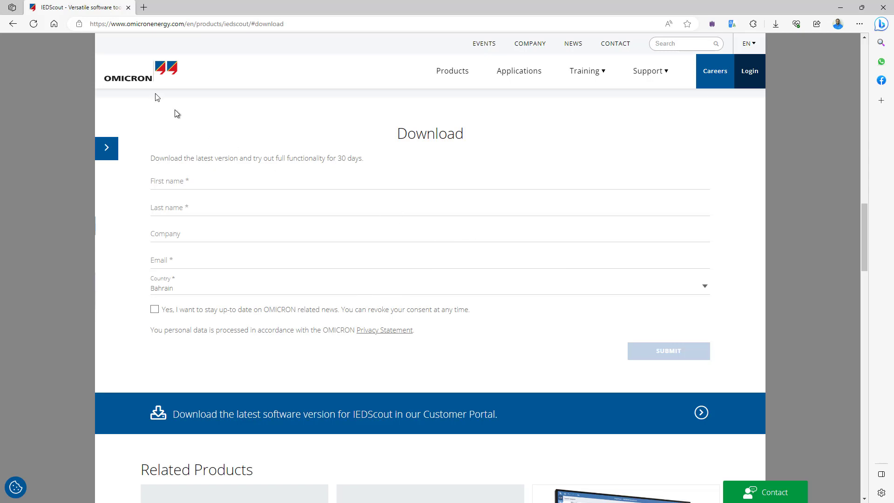
# Sign in to the OMICRON customer portal with the account e-mail and password.
pyautogui.click(751, 75)
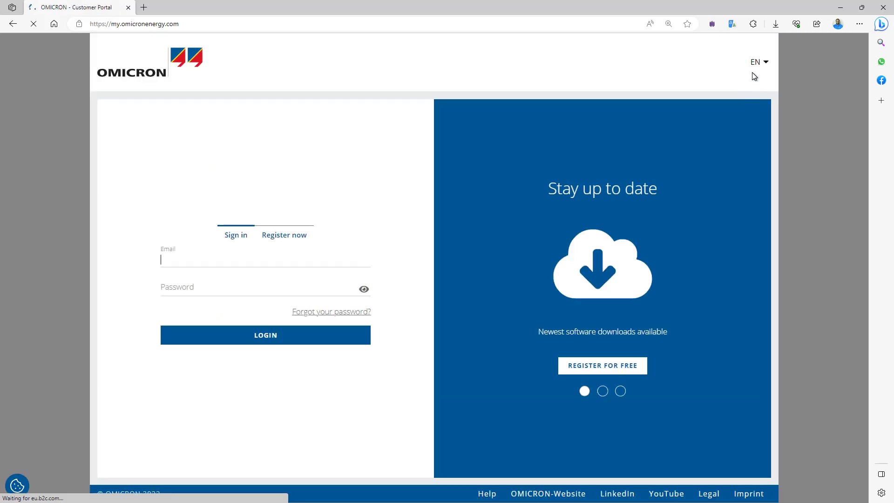
pyautogui.moveTo(753, 72)
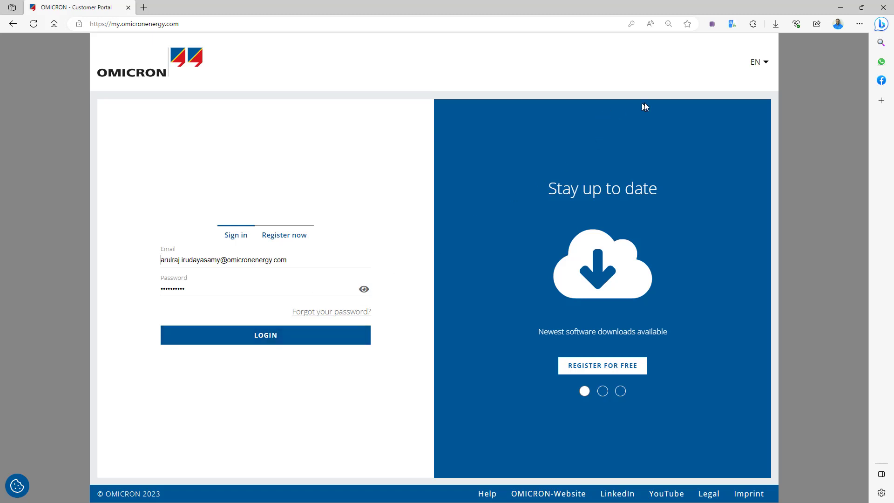
pyautogui.click(269, 340)
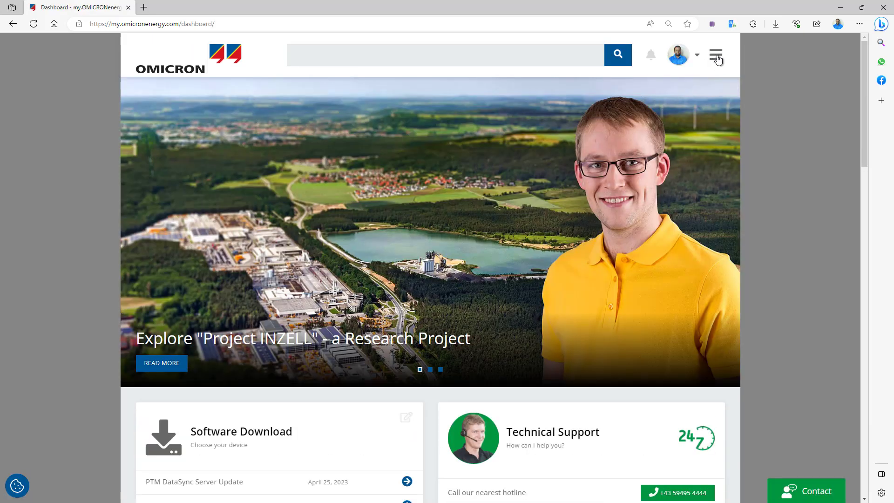
# Open the portal's Software Overview and show all downloads and information for IEDScout.
pyautogui.click(717, 57)
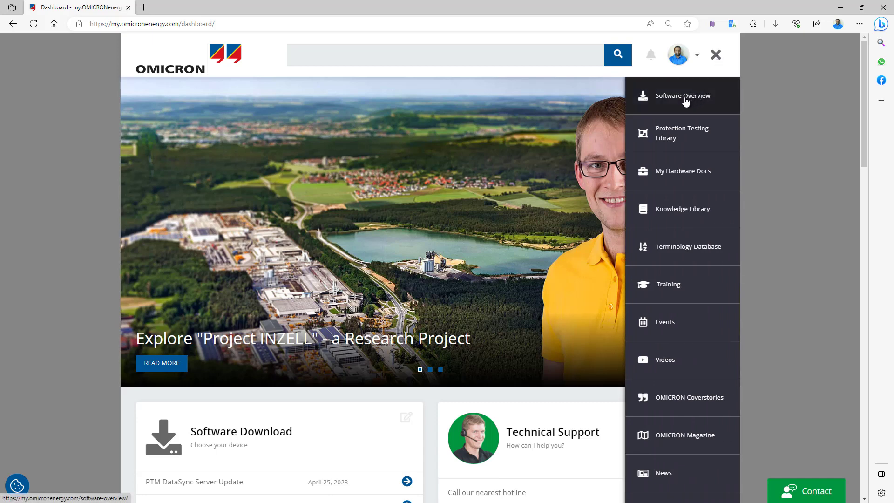
pyautogui.click(686, 102)
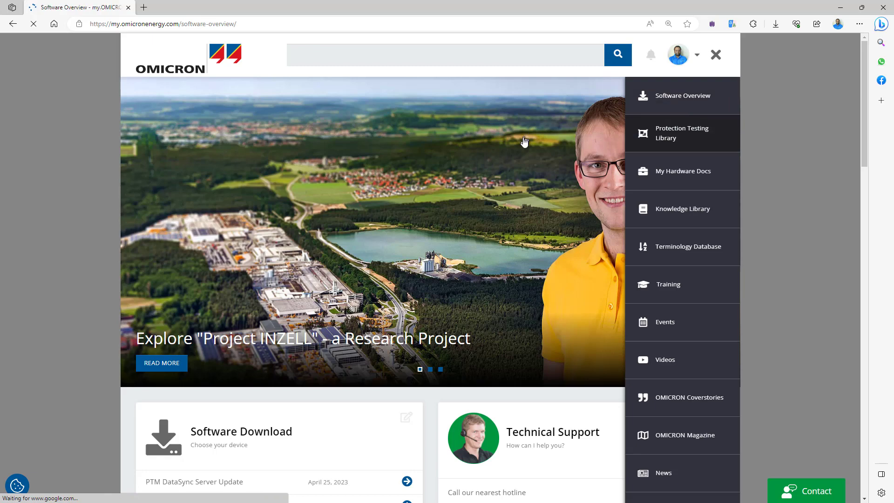
pyautogui.scroll(-3, 538, 289)
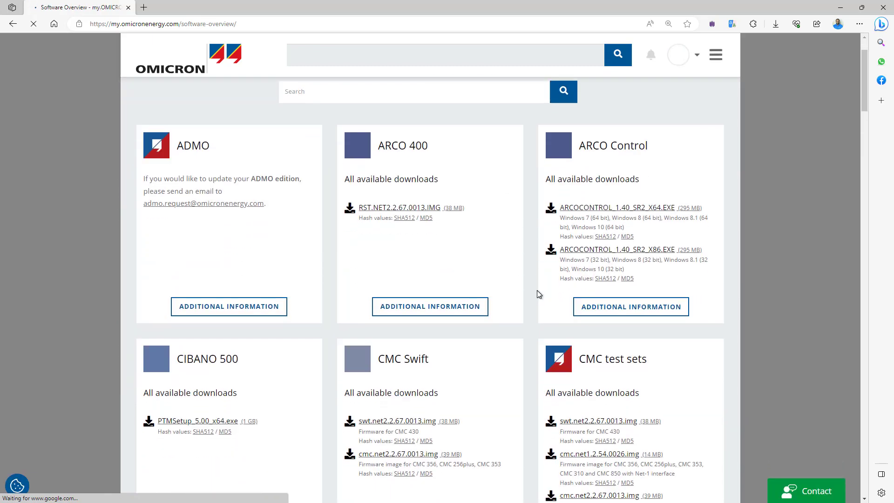
pyautogui.scroll(2, 538, 290)
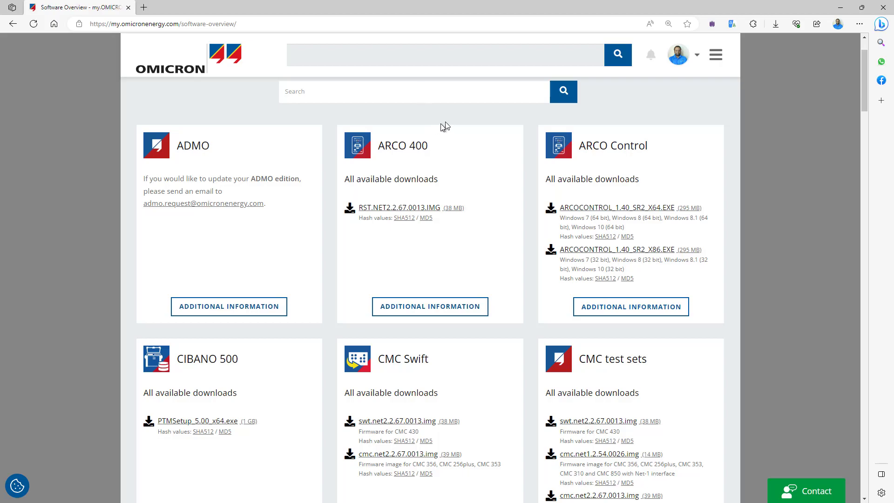
pyautogui.scroll(-2, 554, 208)
pyautogui.scroll(-15, 554, 208)
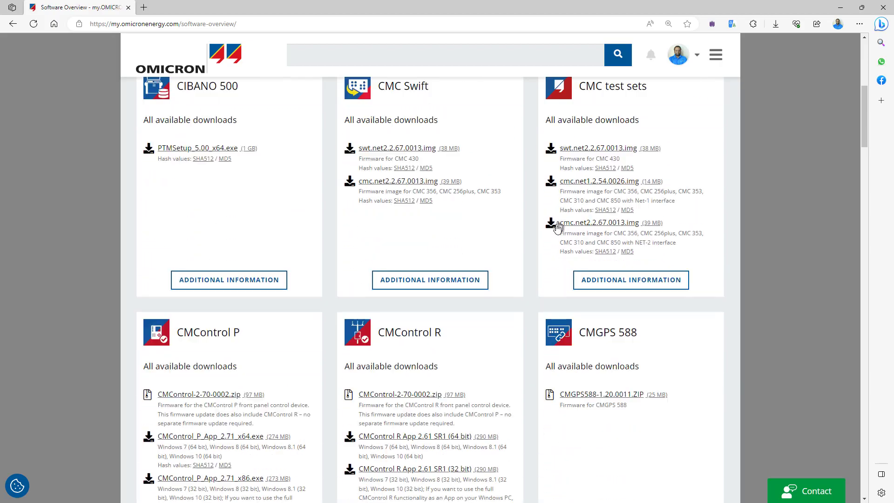
pyautogui.scroll(-9, 544, 271)
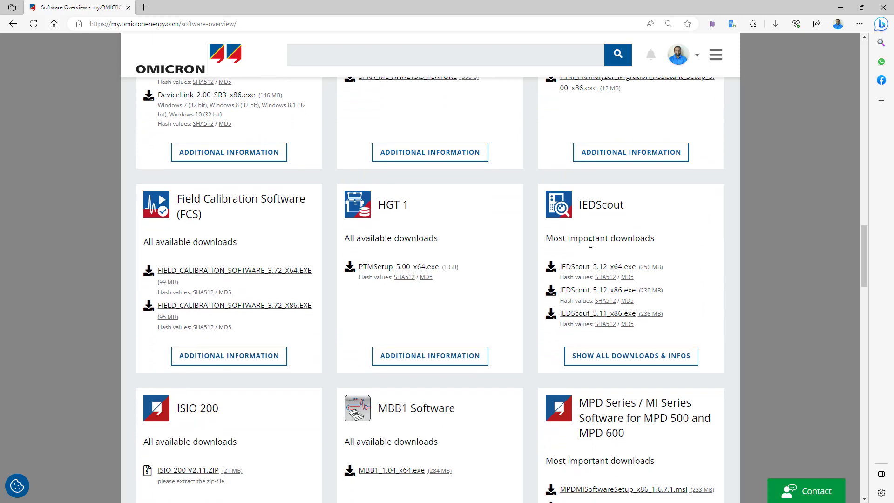
pyautogui.click(625, 359)
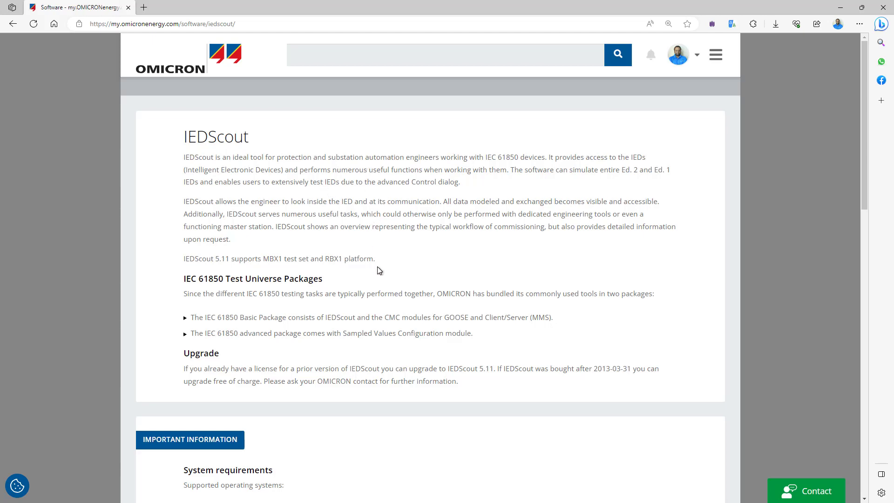
# Review the IEDScout system requirements and the list of available installer downloads.
pyautogui.scroll(-2, 379, 269)
pyautogui.scroll(-5, 379, 269)
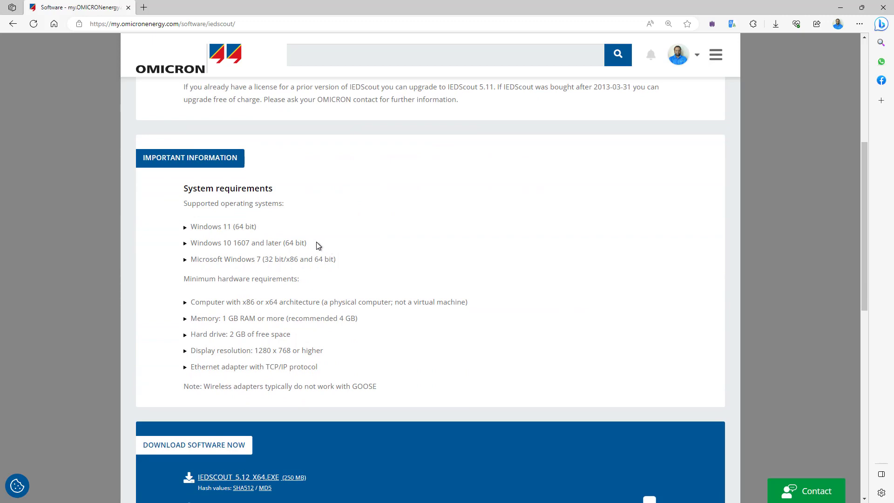
pyautogui.scroll(-2, 319, 246)
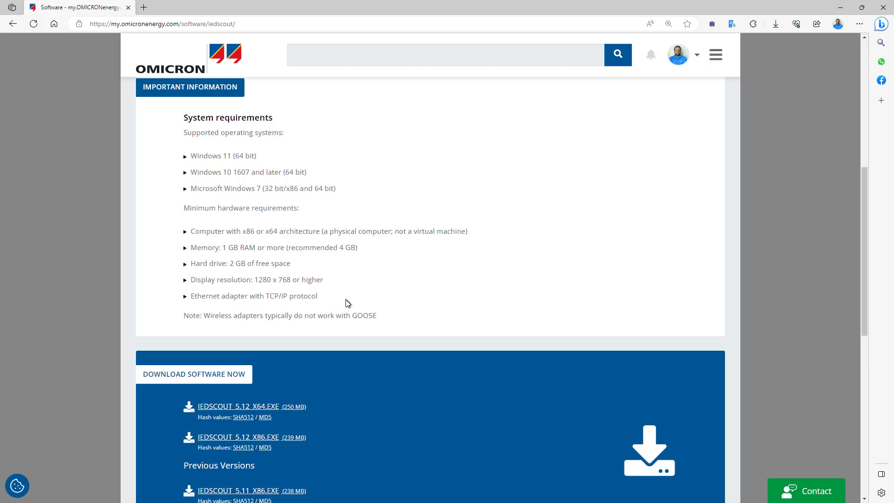
pyautogui.scroll(-1, 352, 313)
pyautogui.scroll(-2, 352, 313)
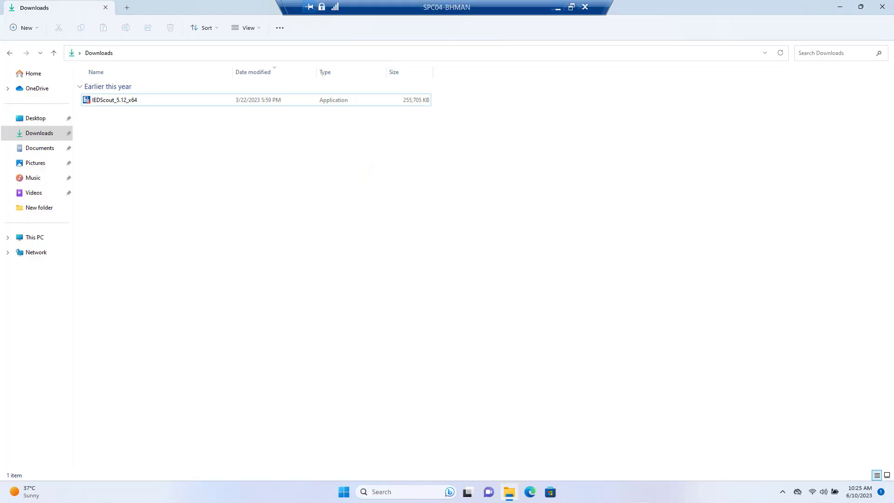
# Run the IEDScout_5.12_x64 installer from the Downloads folder on the remote computer as administrator and start the installation.
pyautogui.rightClick(176, 99)
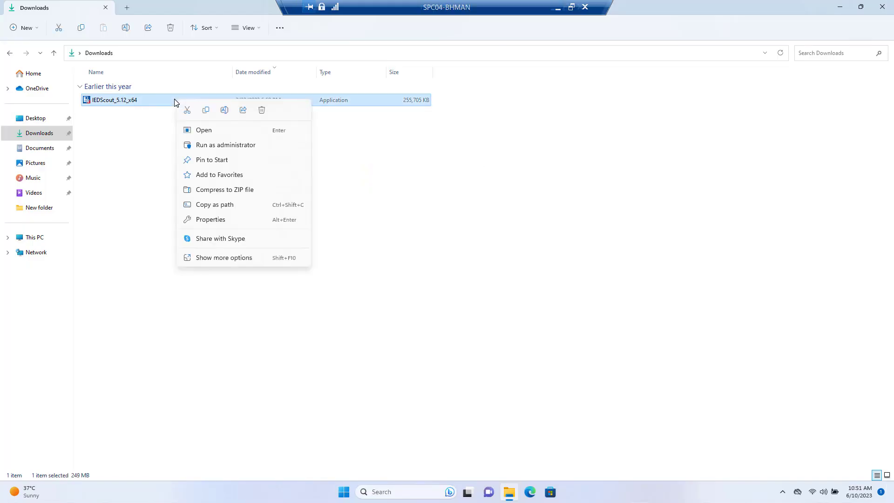
pyautogui.click(211, 145)
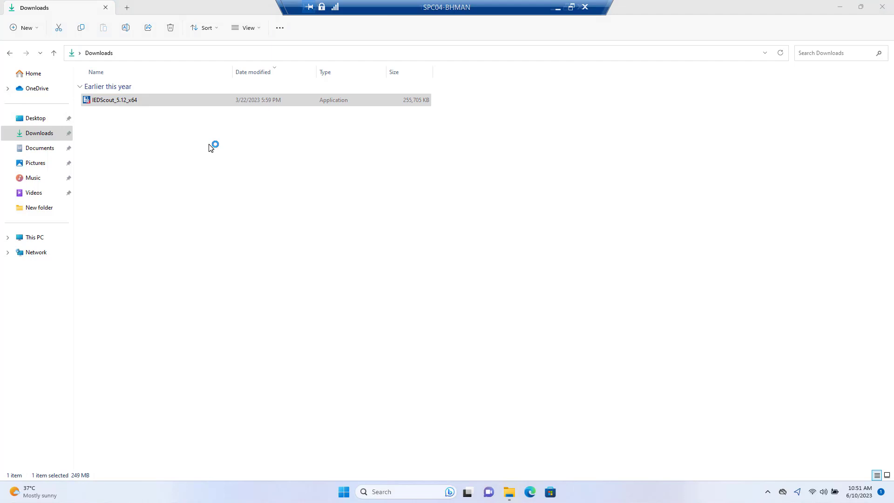
pyautogui.moveTo(188, 56); pyautogui.dragTo(354, 158)
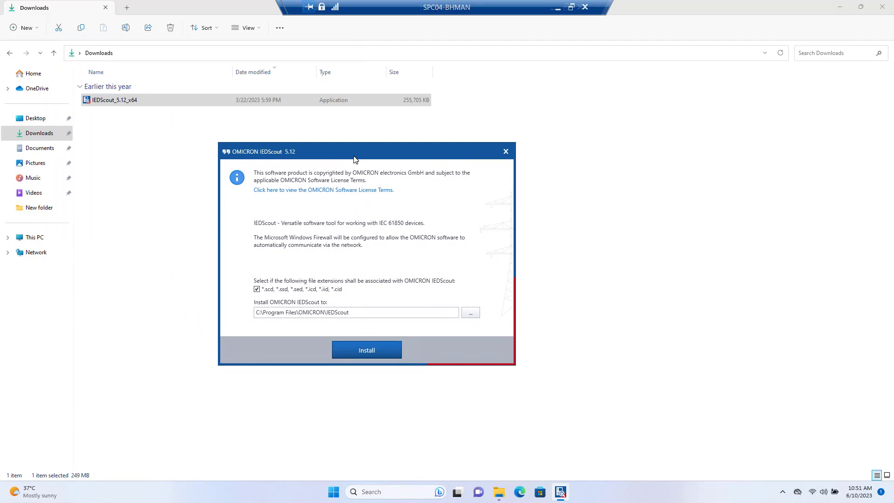
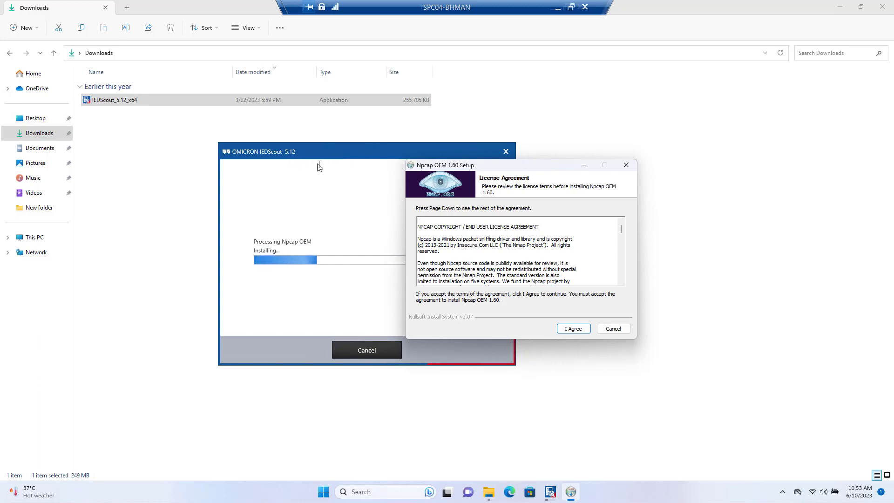
# Accept the Npcap OEM 1.60 licence, install it in WinPcap API-compatible Mode, and finish its setup.
pyautogui.moveTo(506, 170); pyautogui.dragTo(528, 172)
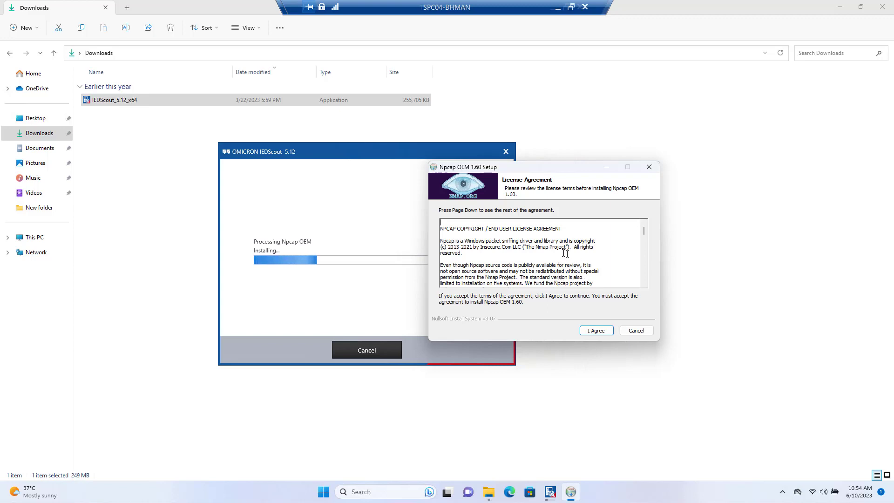
pyautogui.click(598, 331)
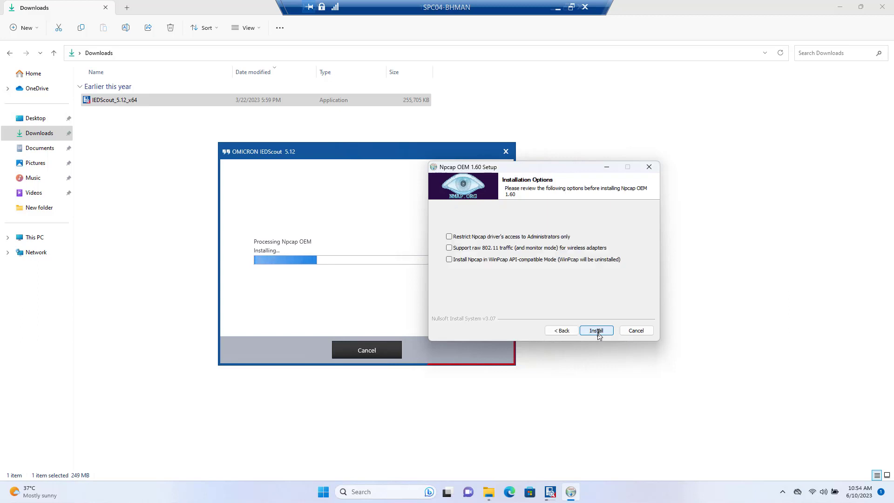
pyautogui.click(449, 261)
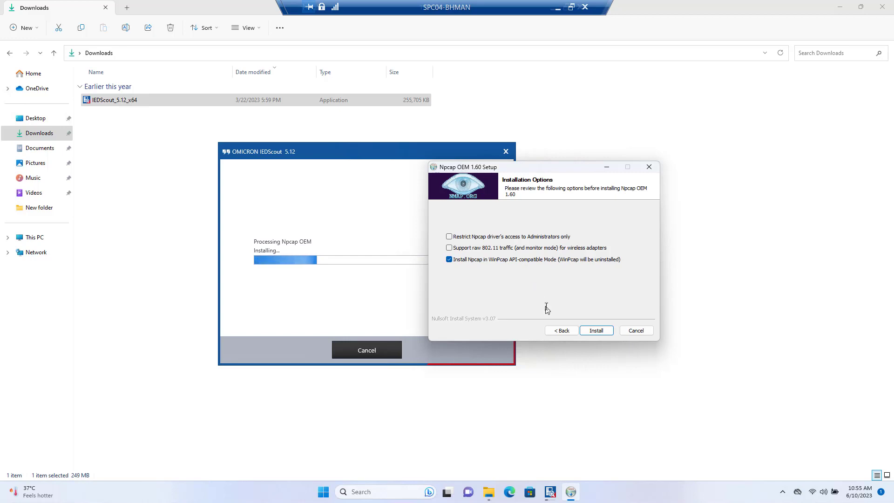
pyautogui.click(598, 331)
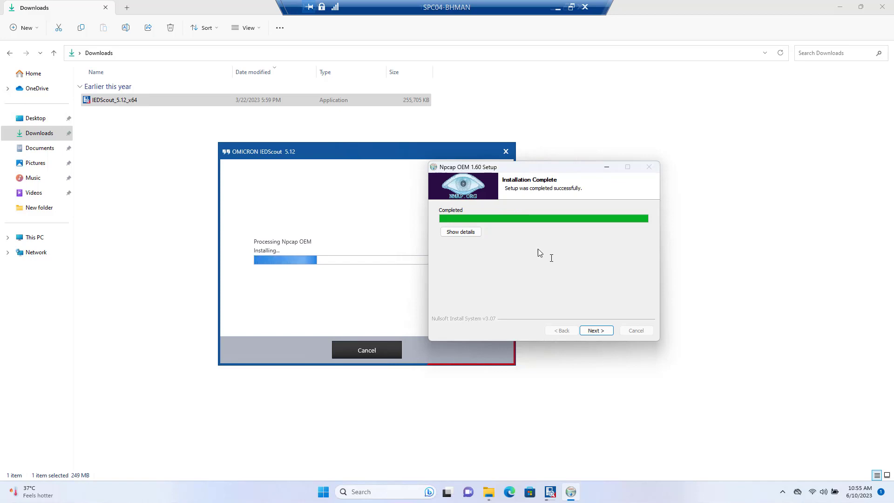
pyautogui.click(598, 332)
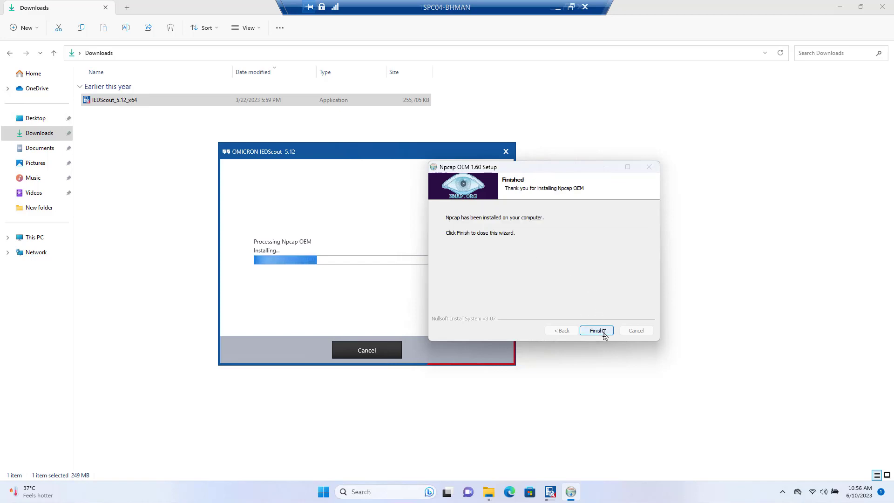
pyautogui.click(603, 332)
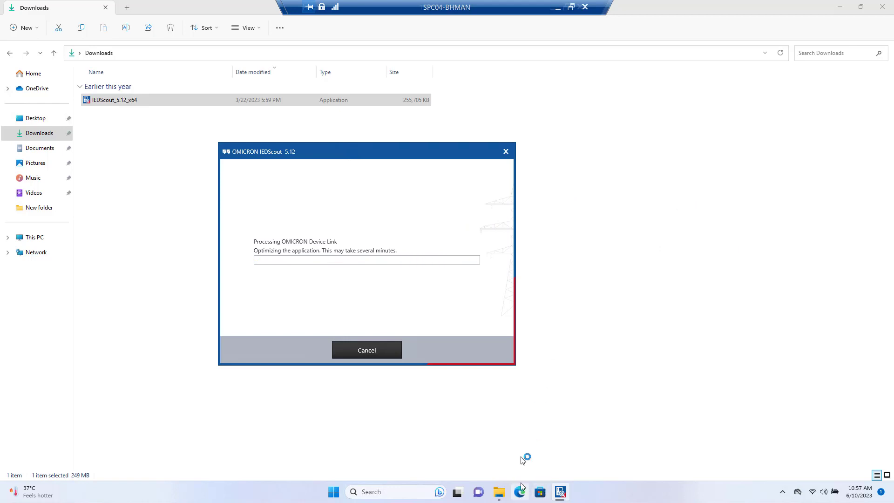
# Switch back to the IEDScout portal page and review its What's New and Literature sections.
pyautogui.click(558, 8)
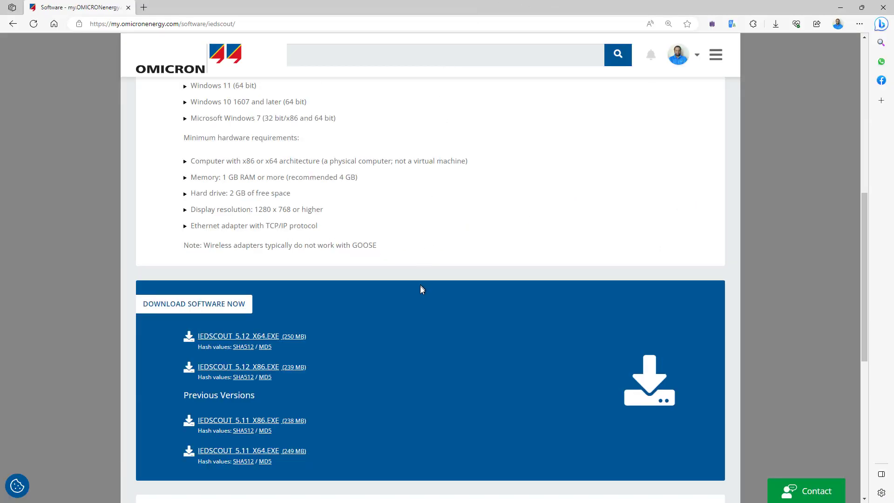
pyautogui.scroll(-6, 438, 242)
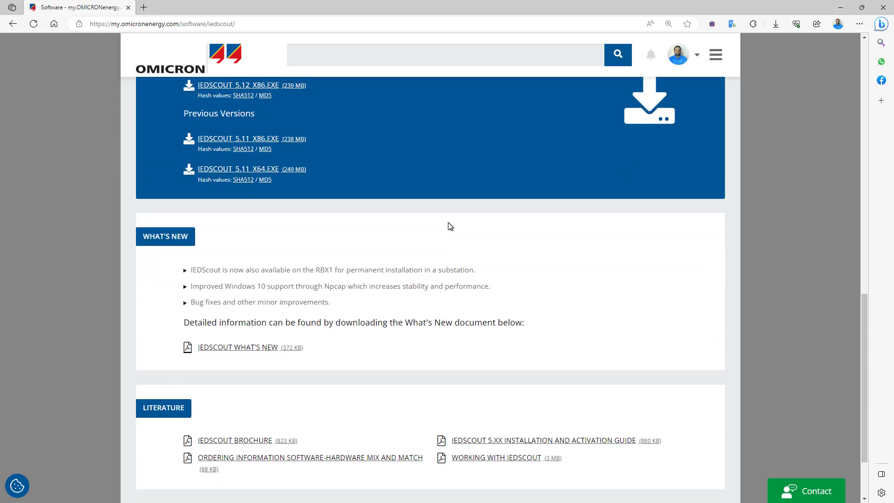
pyautogui.scroll(-2, 342, 155)
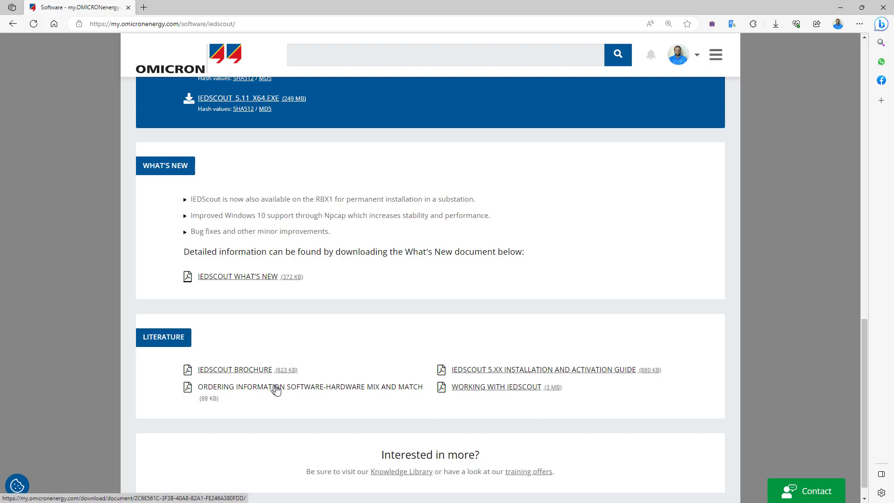
pyautogui.scroll(-1, 266, 385)
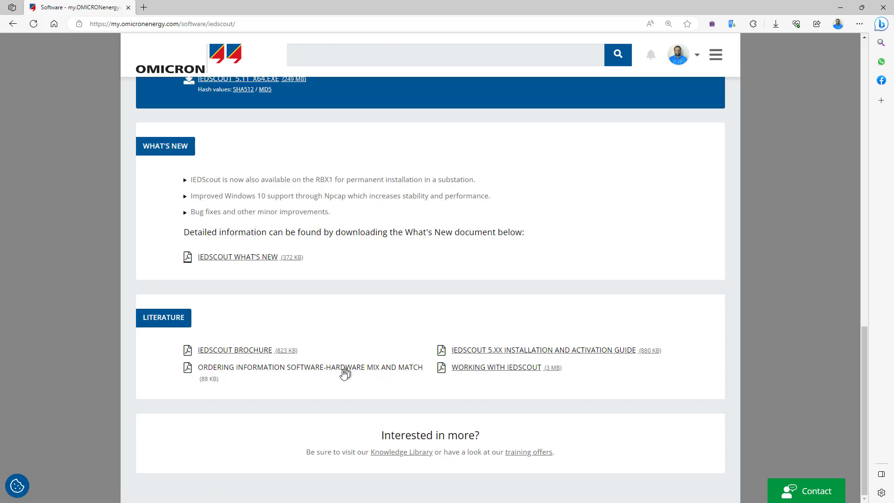
pyautogui.scroll(3, 395, 319)
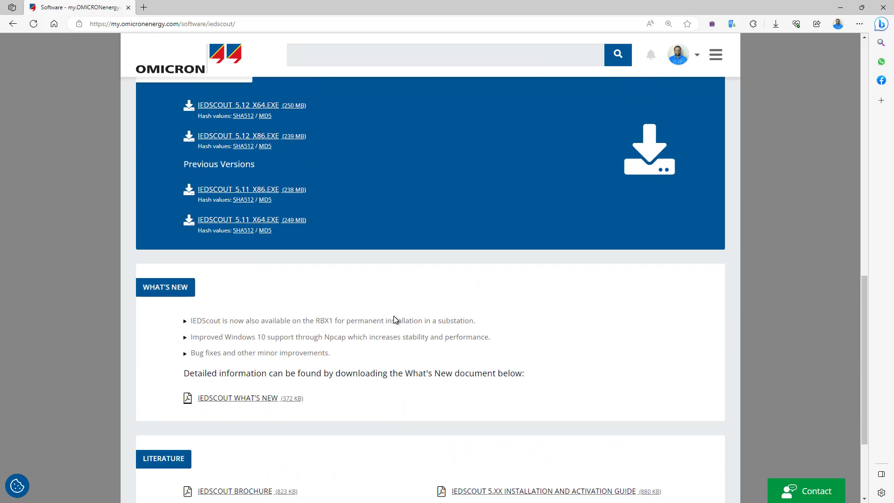
pyautogui.scroll(-2, 395, 326)
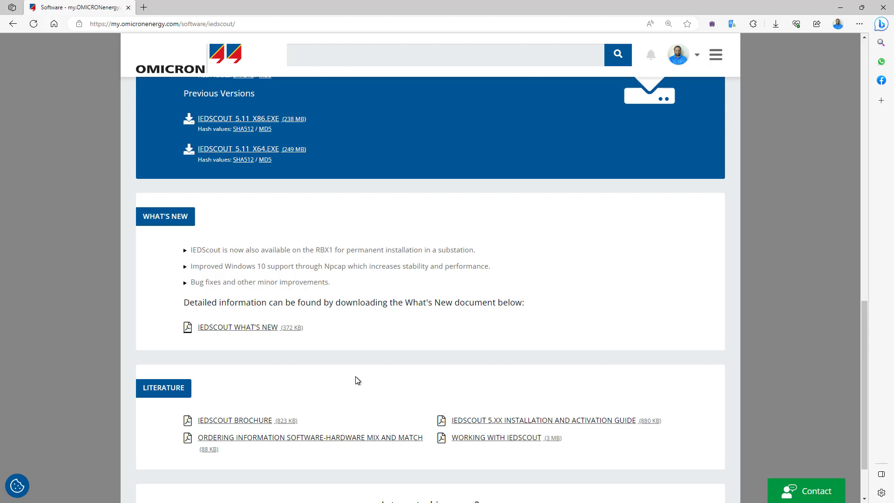
pyautogui.scroll(-2, 332, 398)
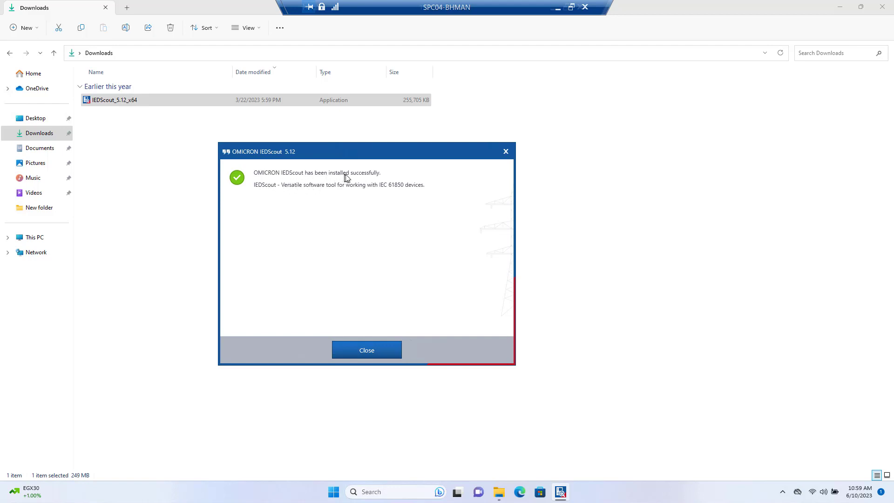
# Close the finished installer, then launch OMICRON IEDScout from the desktop in a maximized window with This PC as the device.
pyautogui.click(367, 354)
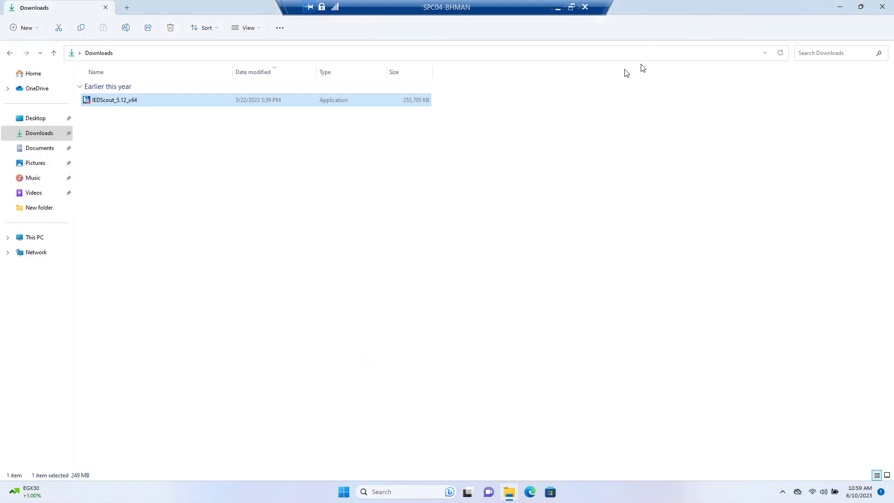
pyautogui.click(841, 7)
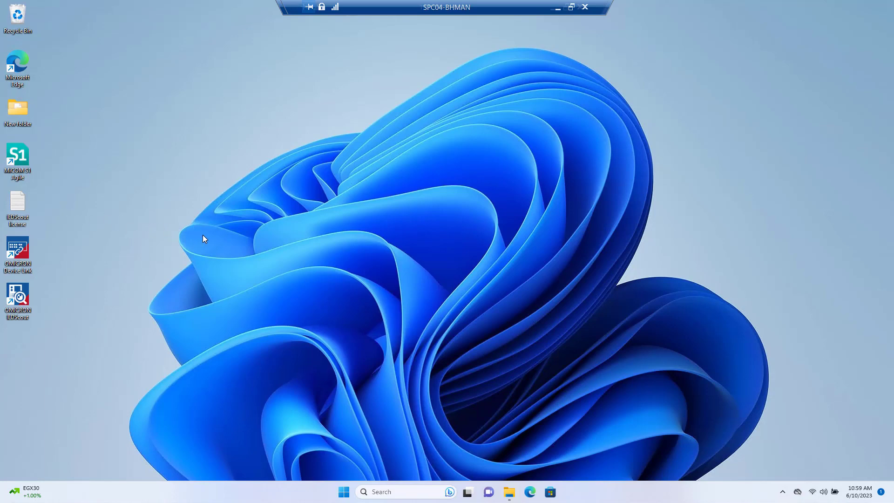
pyautogui.rightClick(18, 296)
pyautogui.click(63, 159)
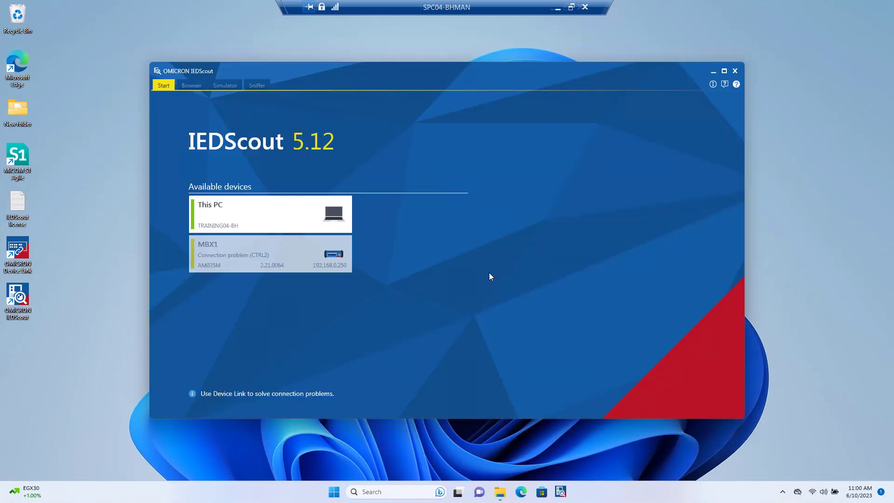
pyautogui.click(724, 71)
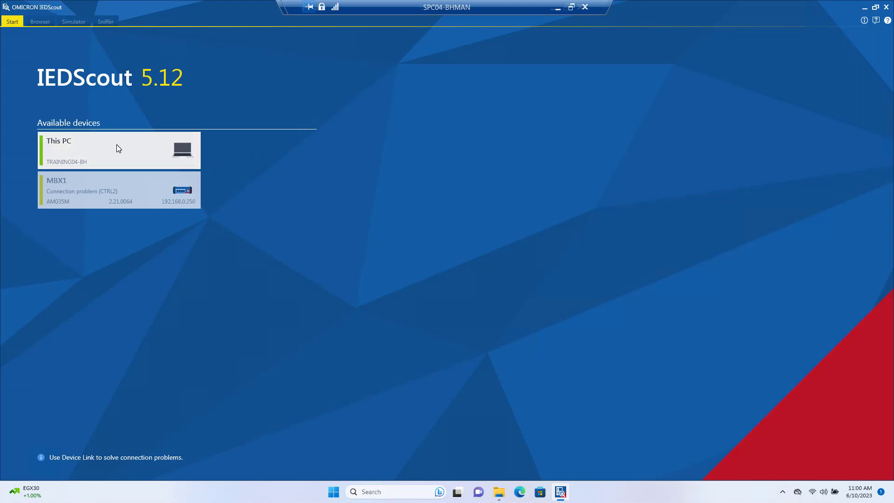
pyautogui.click(139, 150)
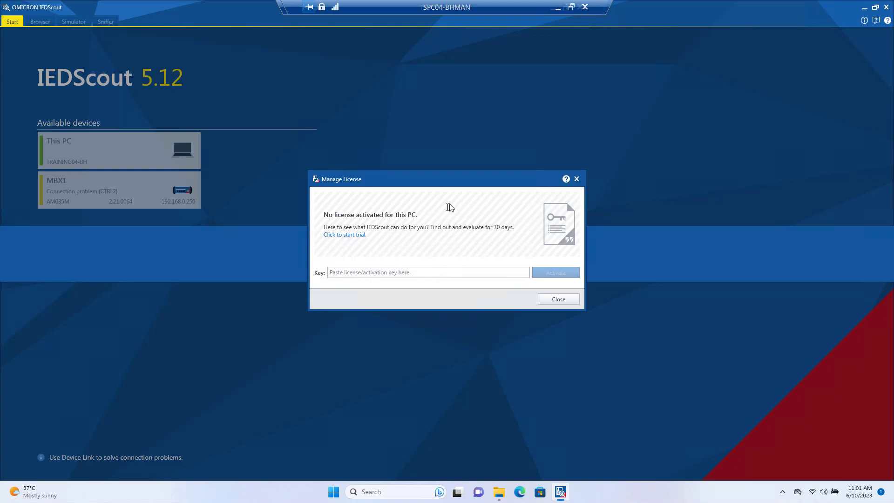
# Open the IEDScout license text file from the Desktop folder in File Explorer and copy the entire licence key.
pyautogui.click(500, 492)
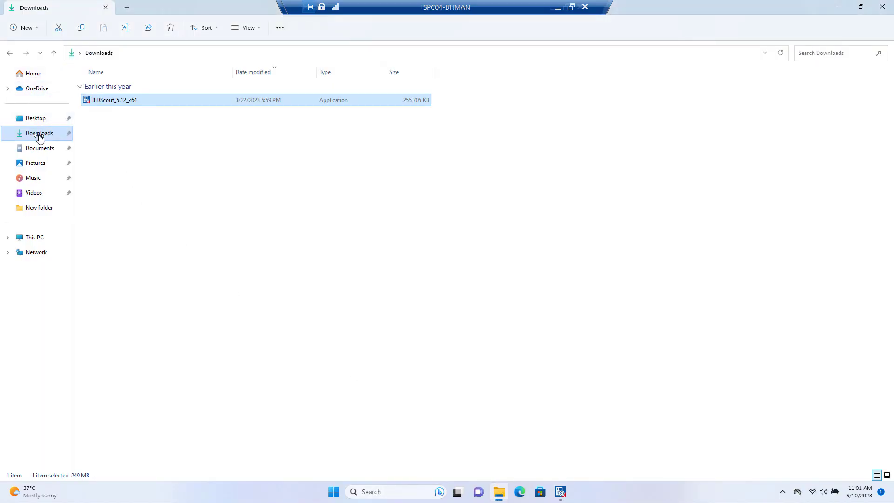
pyautogui.click(39, 119)
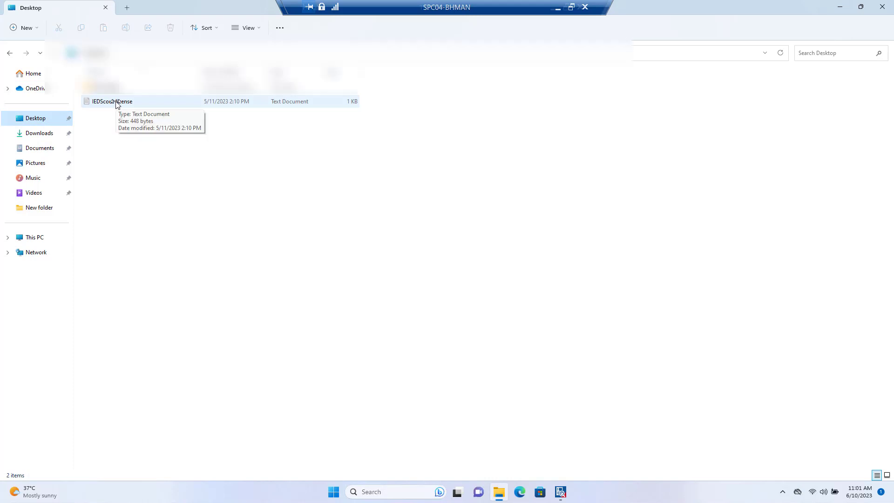
pyautogui.doubleClick(116, 102)
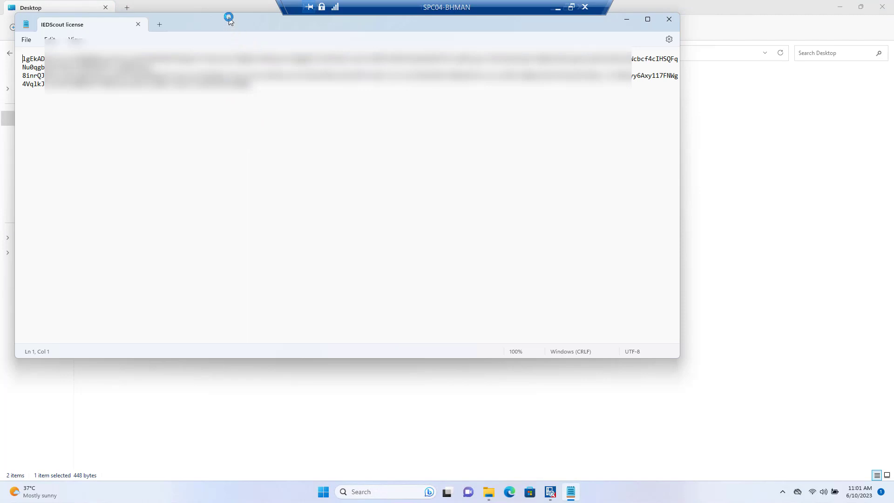
pyautogui.moveTo(230, 15); pyautogui.dragTo(233, 24)
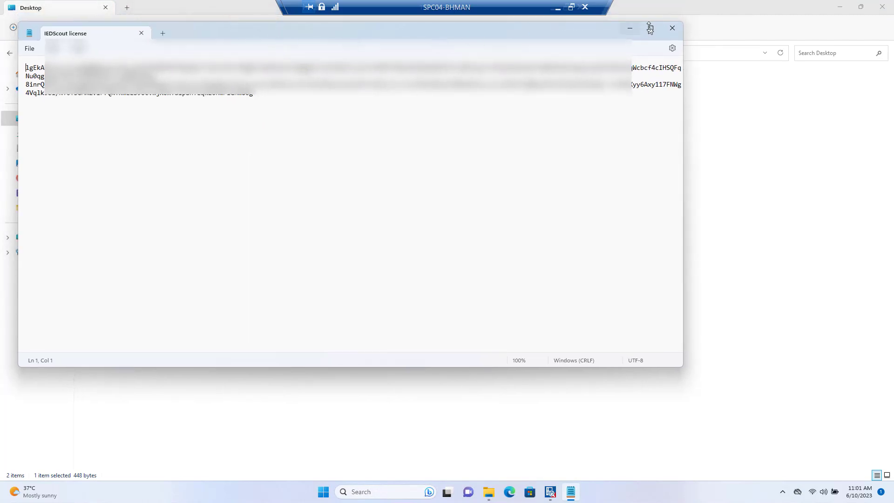
pyautogui.click(650, 28)
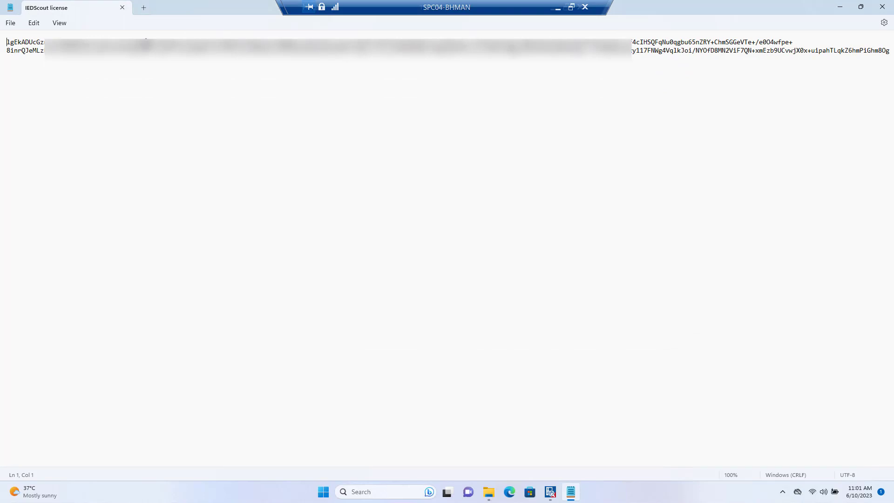
pyautogui.hotkey('ctrl', 'a')
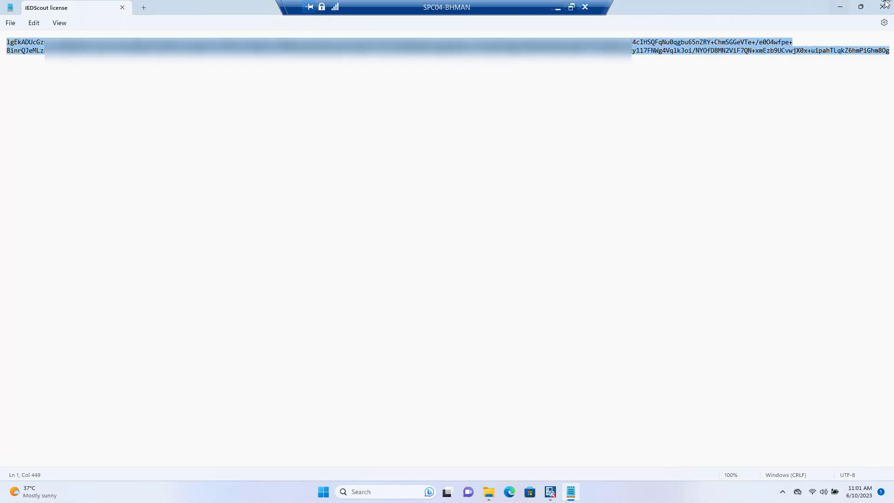
pyautogui.click(840, 7)
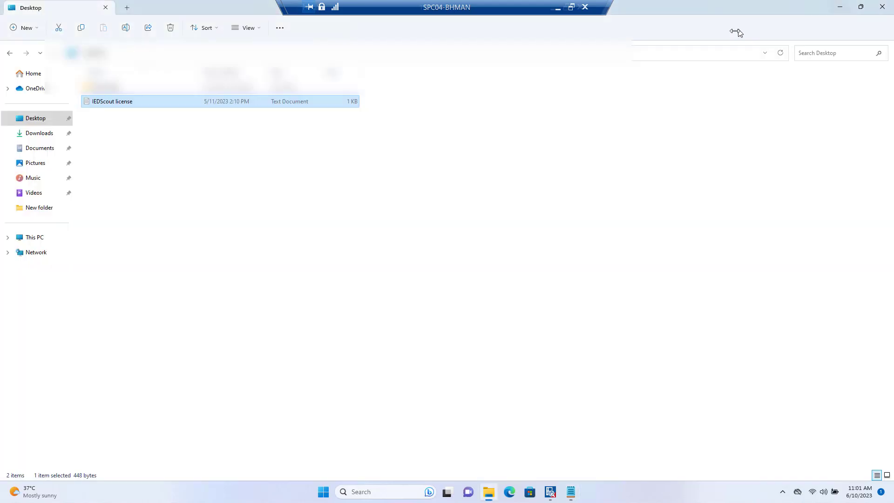
# Switch back to IEDScout, paste the licence key in the Manage License dialog, and activate the licence.
pyautogui.click(551, 492)
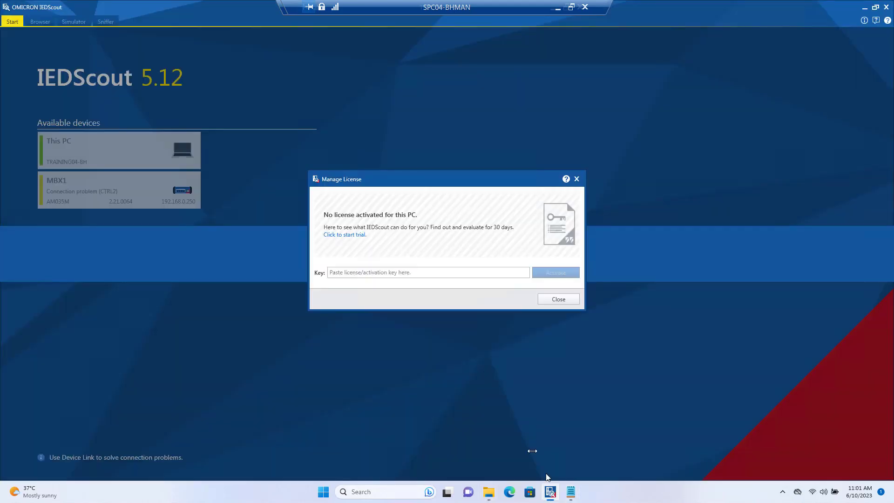
pyautogui.click(384, 271)
pyautogui.hotkey('ctrl', 'v')
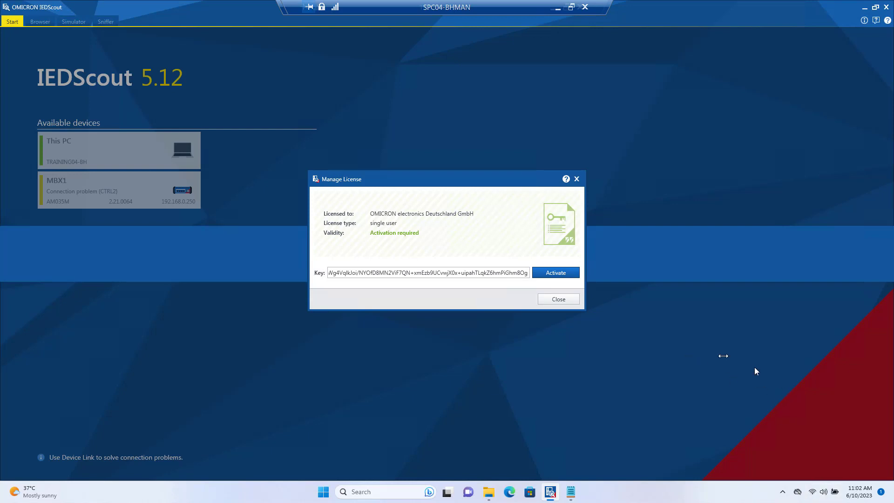
pyautogui.click(557, 274)
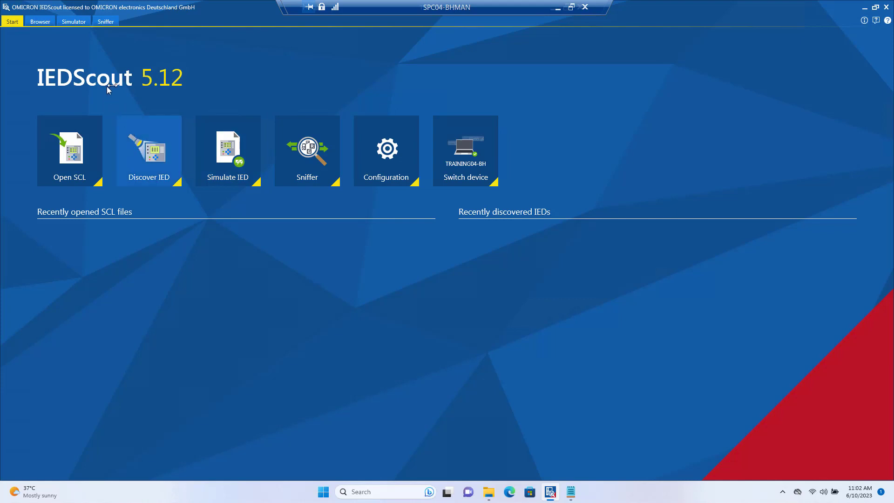
# Check the licence details in IEDScout's configuration, copy the key from Manage License, and leave the configuration unchanged.
pyautogui.click(393, 160)
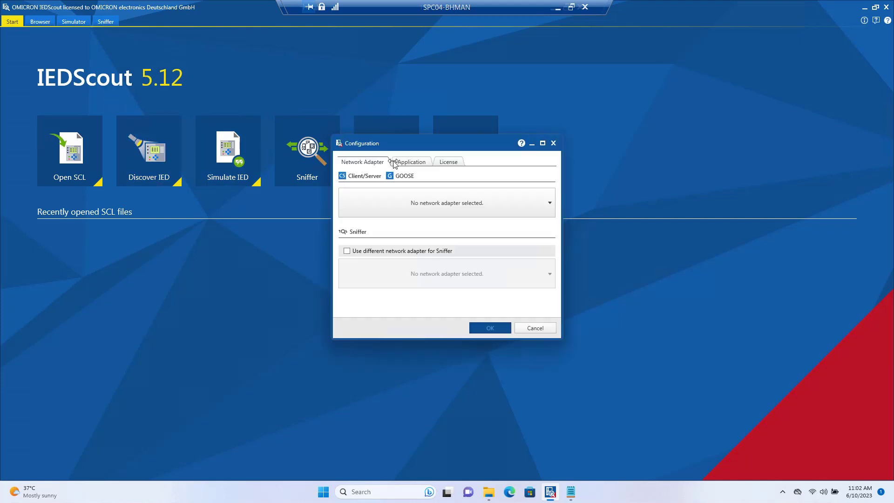
pyautogui.click(450, 163)
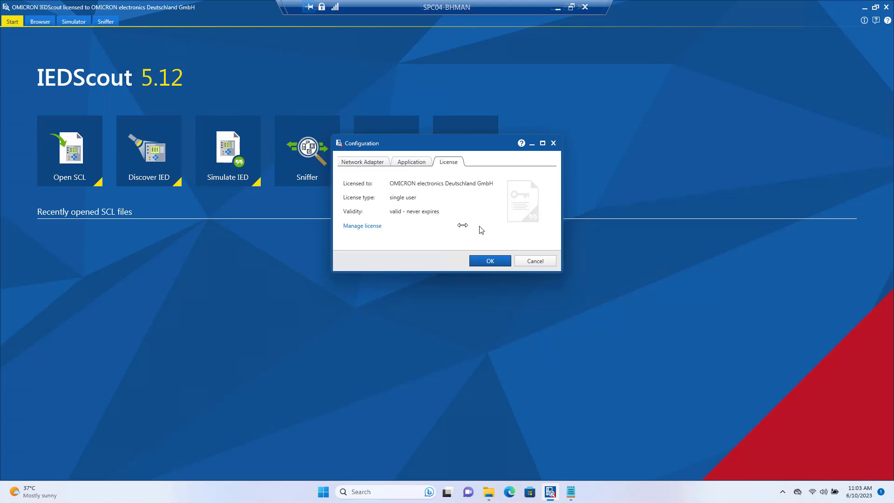
pyautogui.click(373, 227)
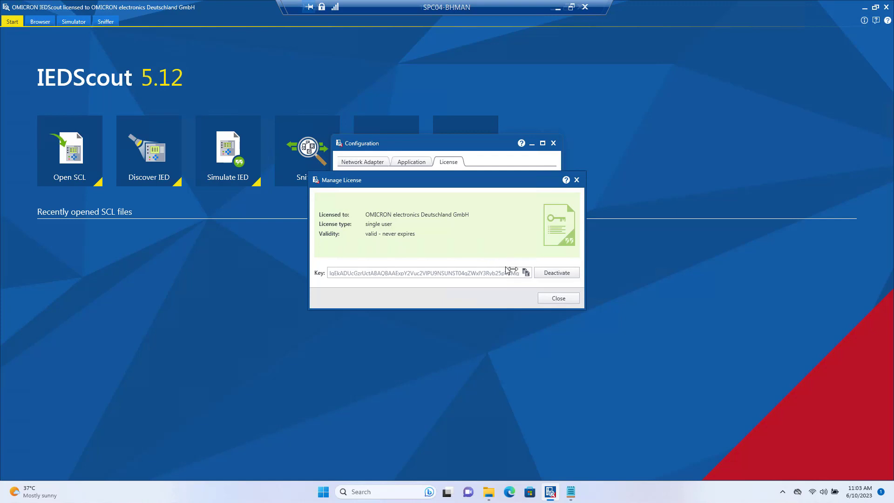
pyautogui.click(526, 273)
pyautogui.click(561, 298)
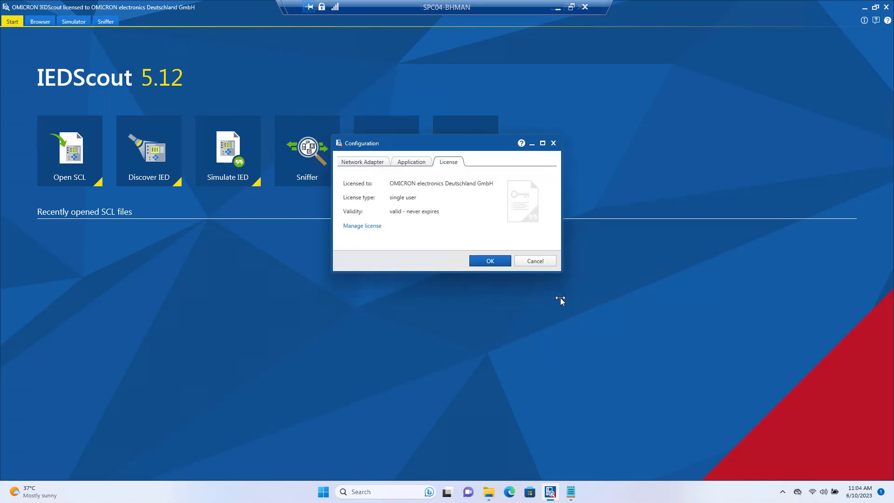
pyautogui.click(534, 261)
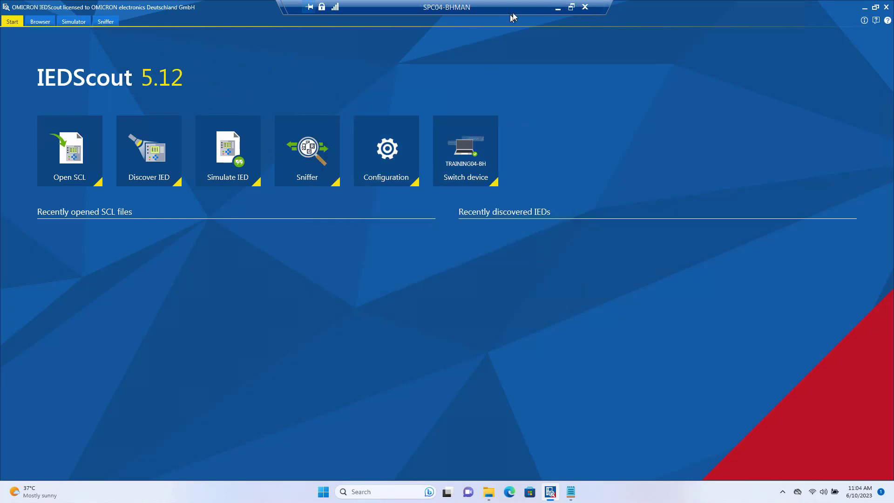
# Switch to the browser, open OMICRON's Technical Support page in a new tab, and review the regional support contacts.
pyautogui.click(557, 8)
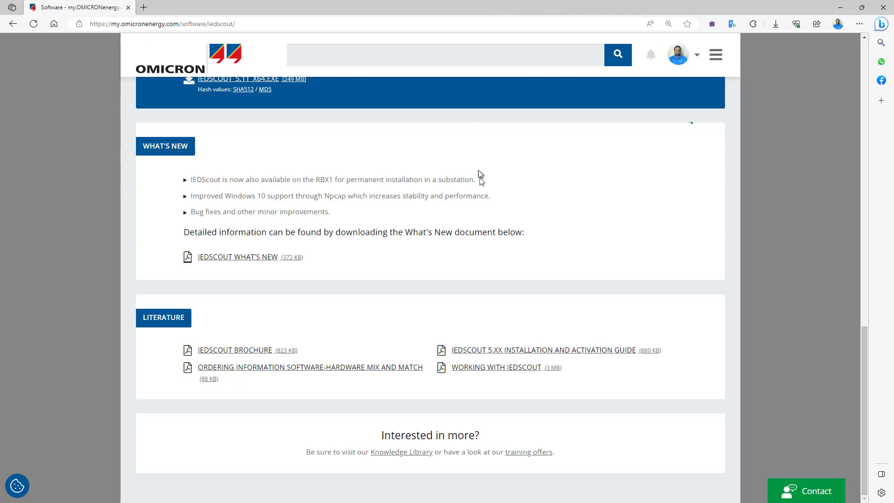
pyautogui.scroll(6, 558, 202)
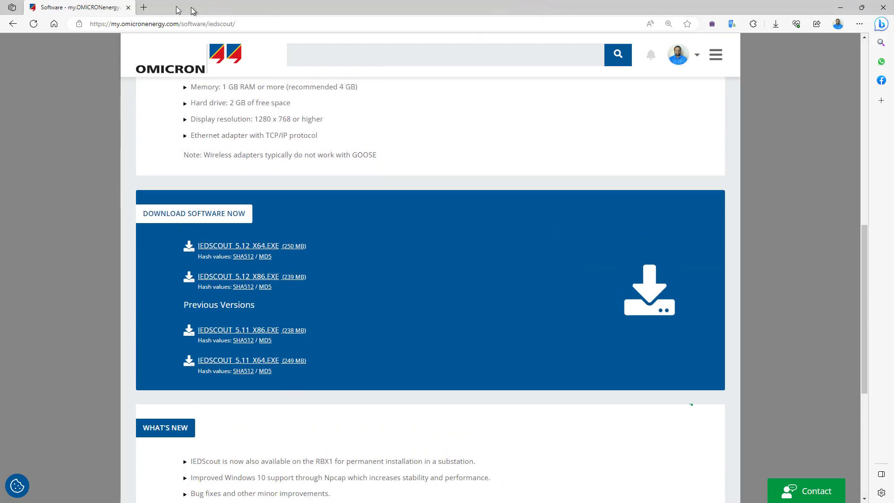
pyautogui.click(144, 7)
pyautogui.click(210, 307)
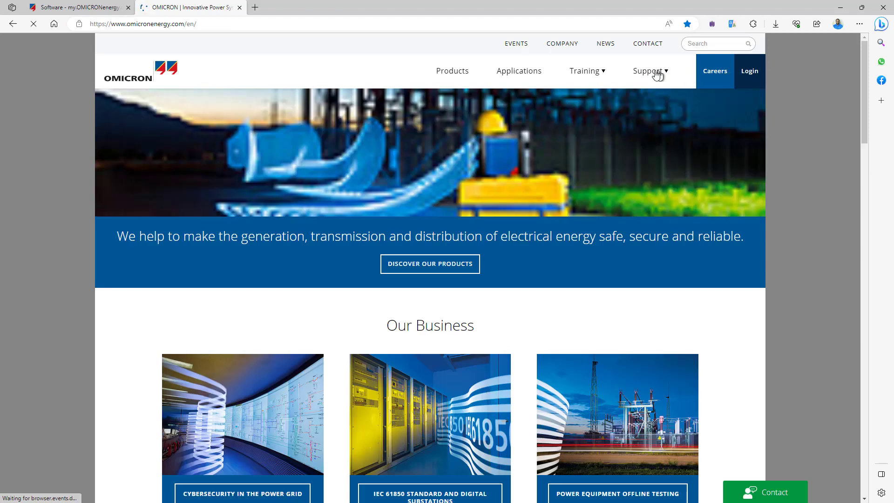
pyautogui.click(660, 74)
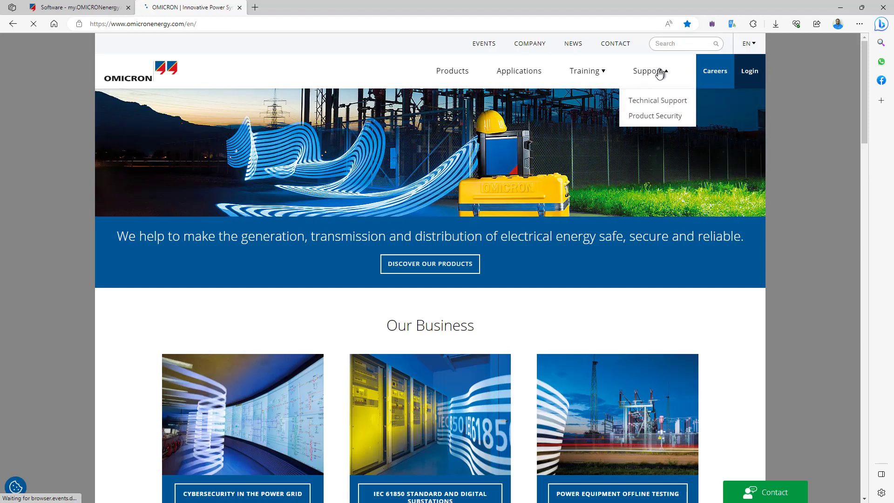
pyautogui.click(665, 104)
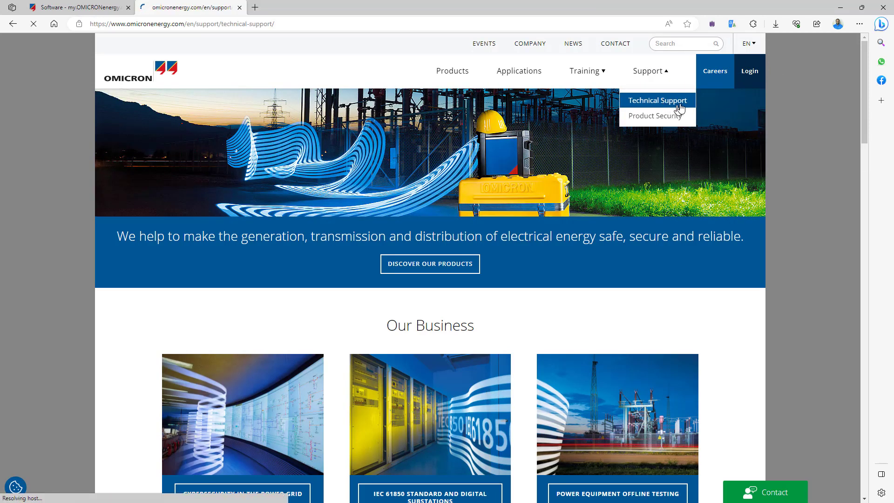
pyautogui.scroll(-5, 426, 279)
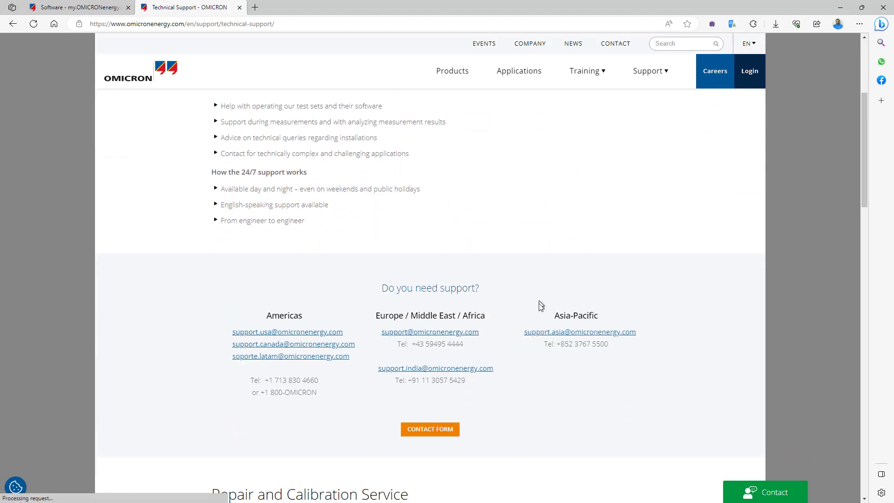
pyautogui.scroll(-2, 491, 322)
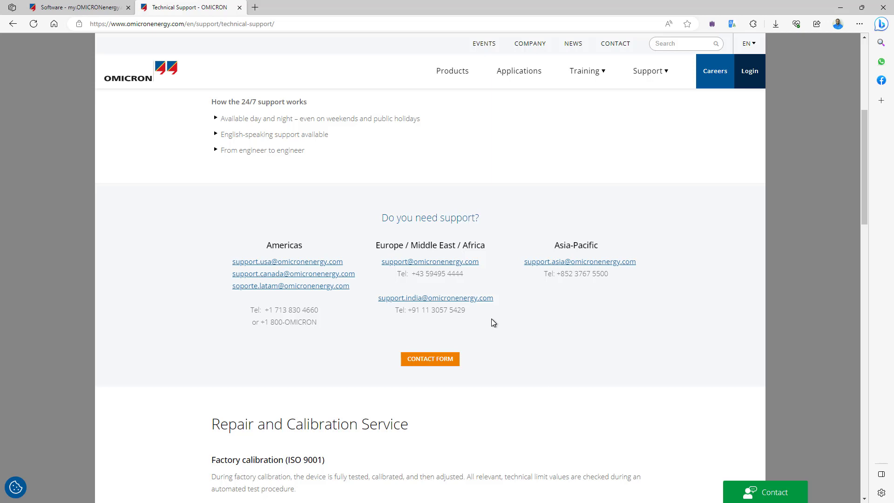
pyautogui.scroll(-2, 494, 322)
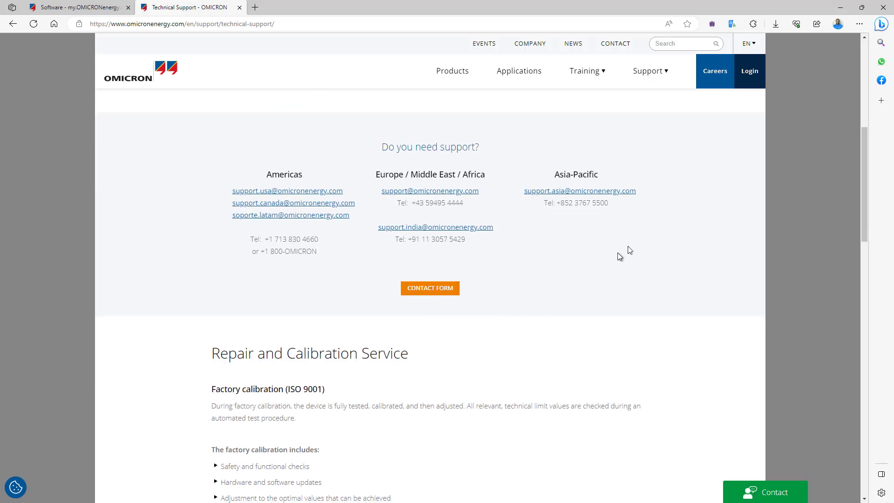